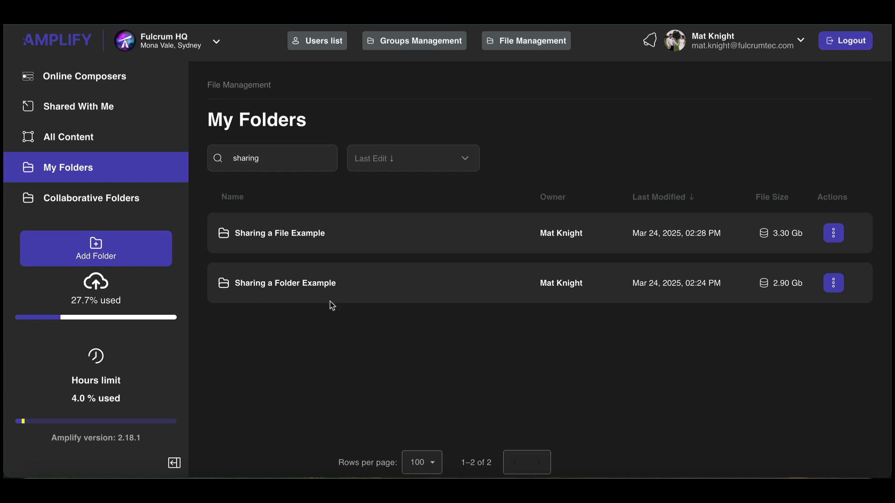
Step: Look at the contents of the "Sharing a Folder Example" folder, and filter My Folders by "sharing"
click(370, 292)
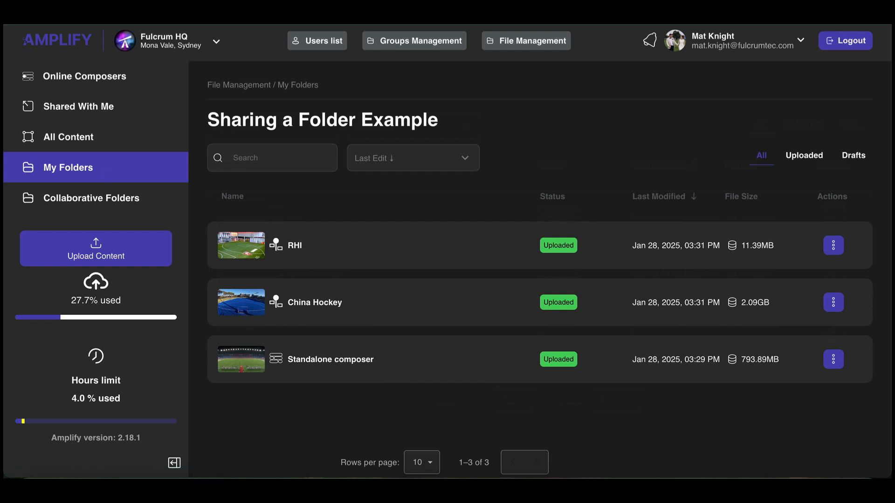
click(68, 168)
click(277, 162)
text(sharing)
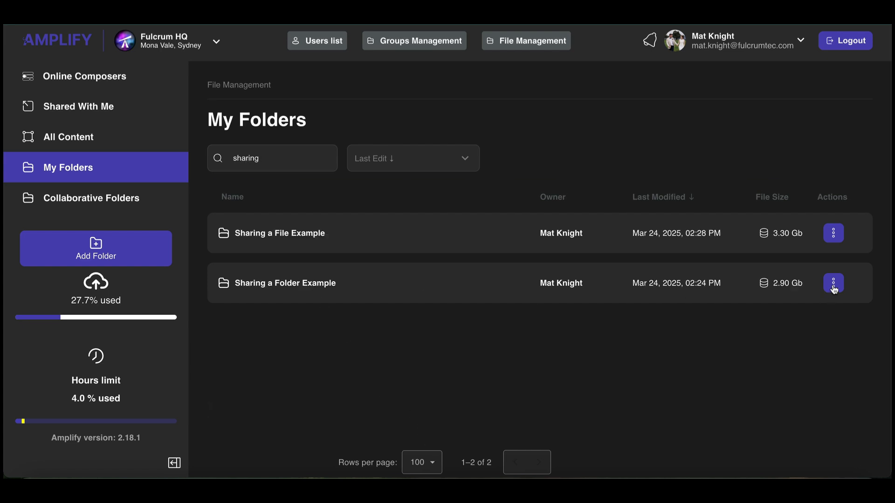
Step: Open the sharing settings of the "Sharing a Folder Example" folder
click(834, 290)
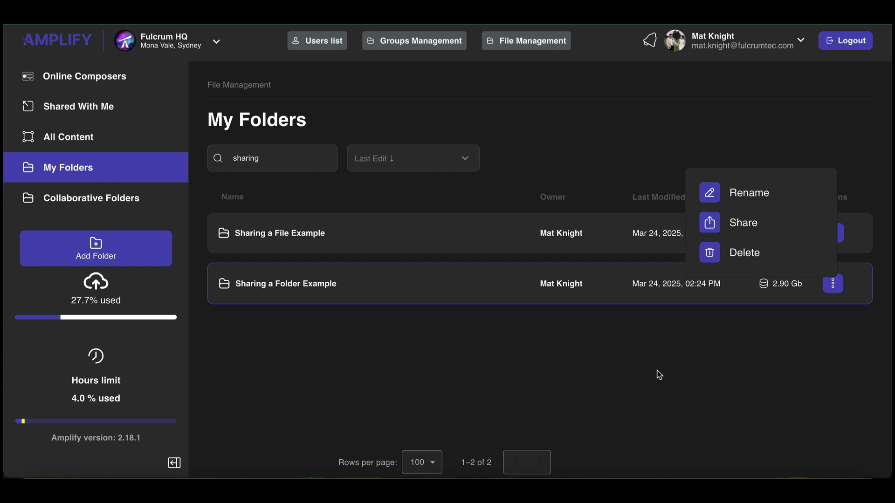
click(625, 369)
right_click(412, 281)
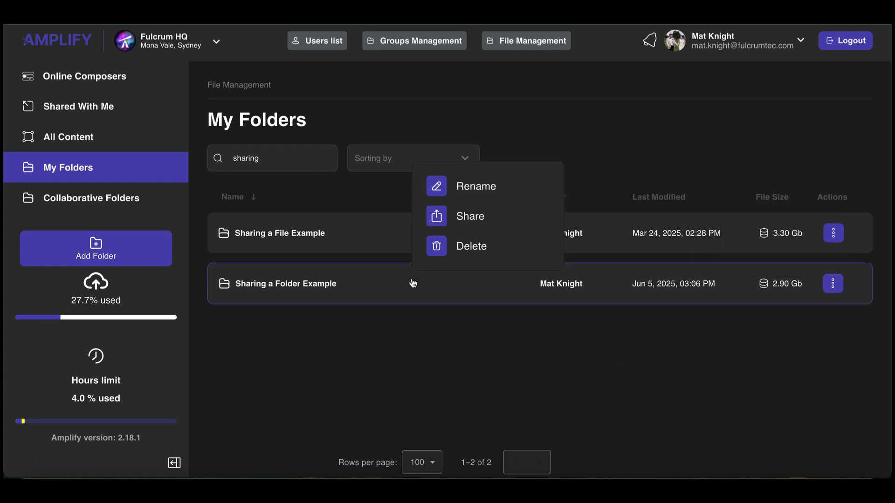
click(472, 219)
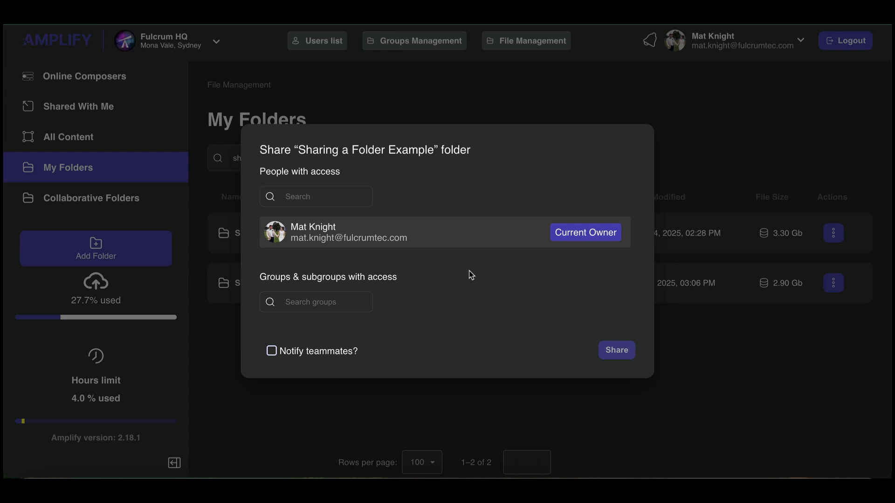
Step: Add a teammate to the folder's people with access and review the permission levels, keeping View
click(318, 200)
text(matty)
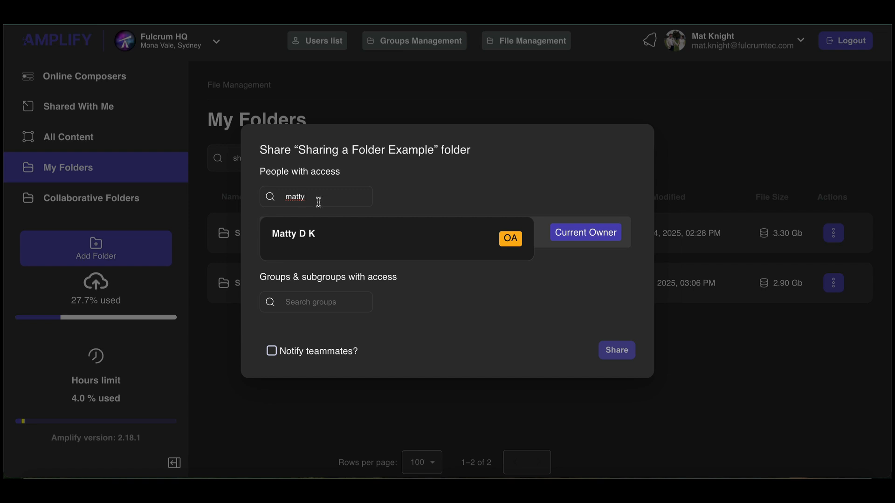
click(316, 255)
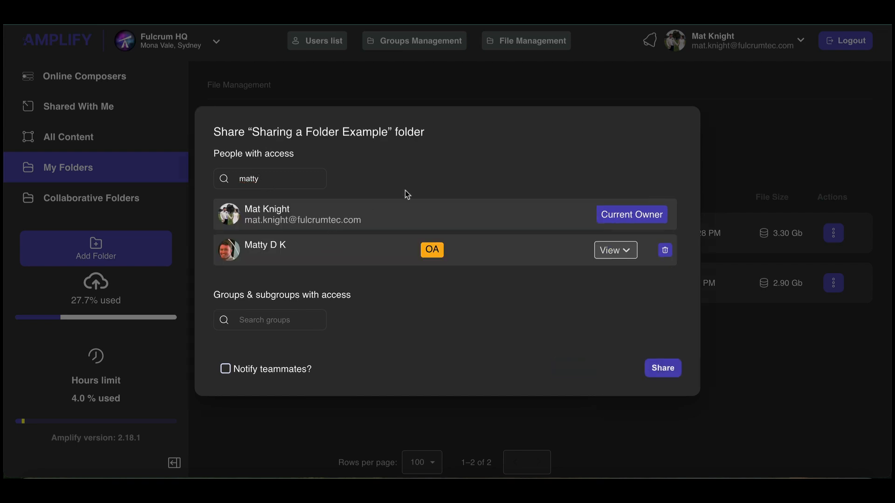
click(623, 251)
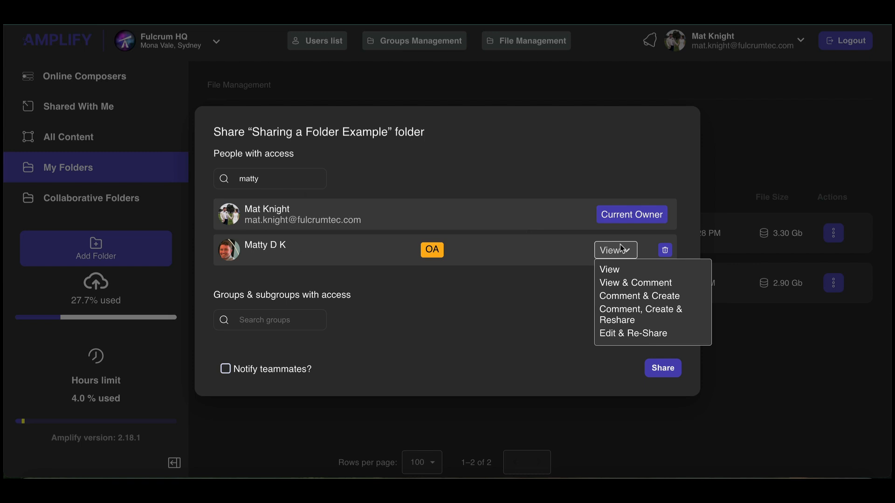
click(597, 185)
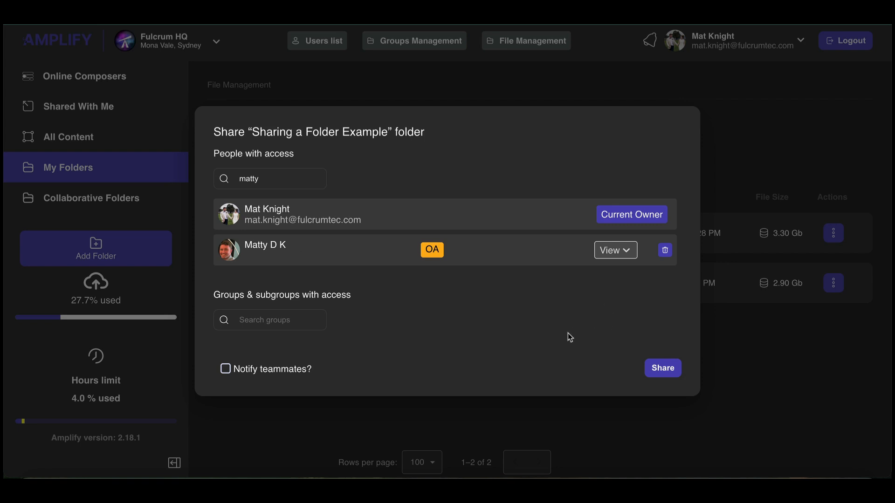
Step: Share the folder with the added teammate, leaving the option to notify teammates off
click(225, 370)
click(226, 369)
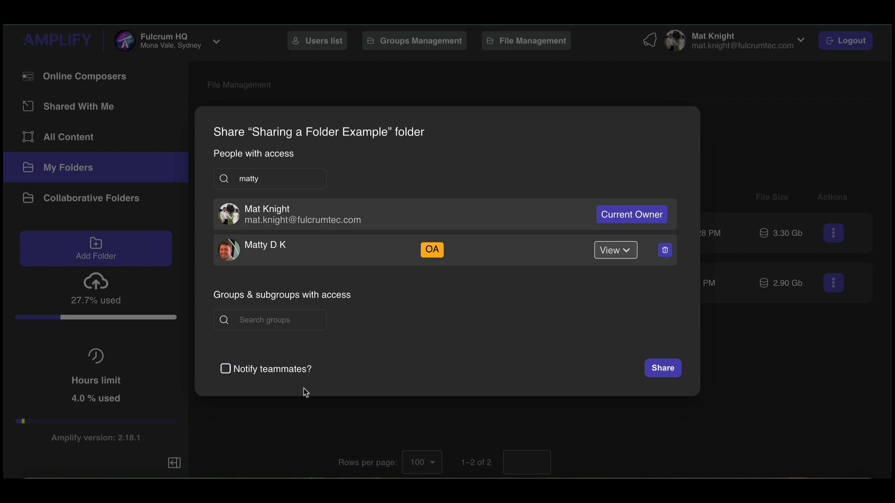
click(667, 370)
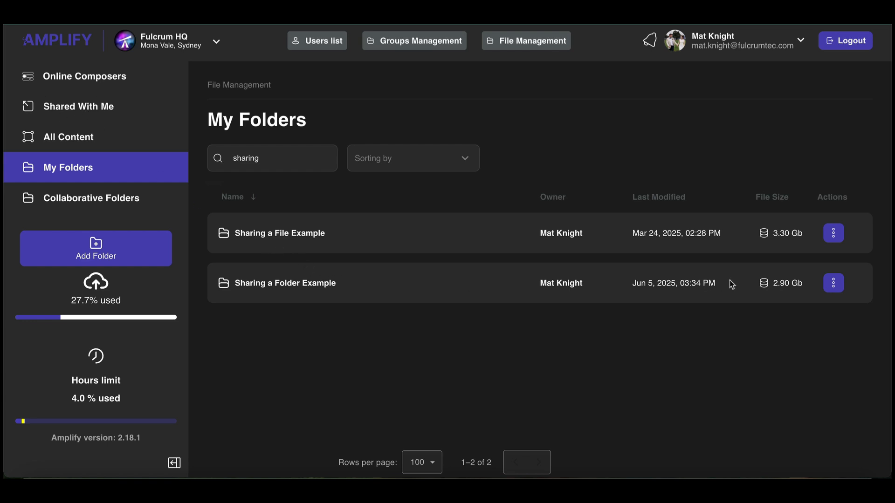
Step: Reopen the folder's sharing settings and re-notify only the individual teammate about the shared folder
click(833, 284)
click(775, 226)
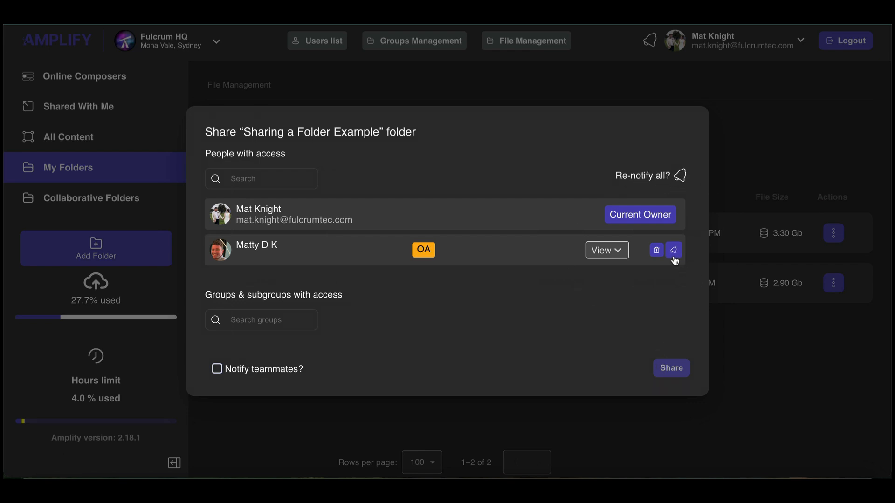
click(680, 178)
click(680, 179)
click(674, 250)
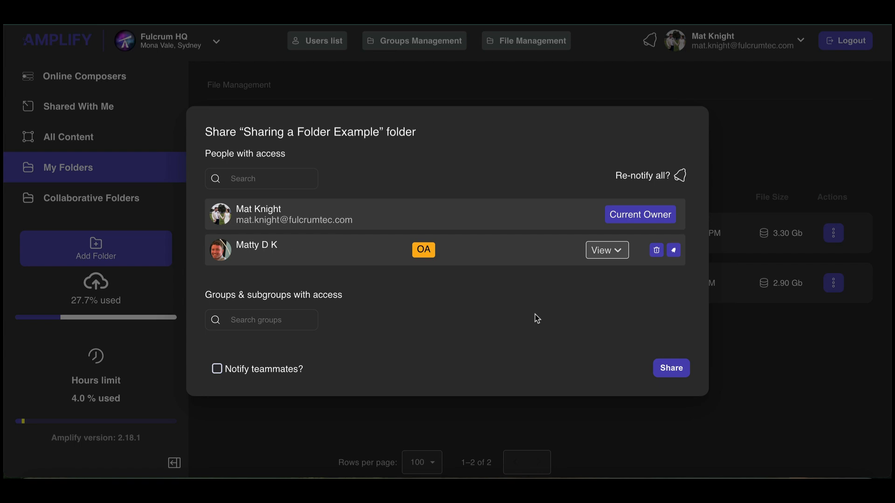
click(670, 370)
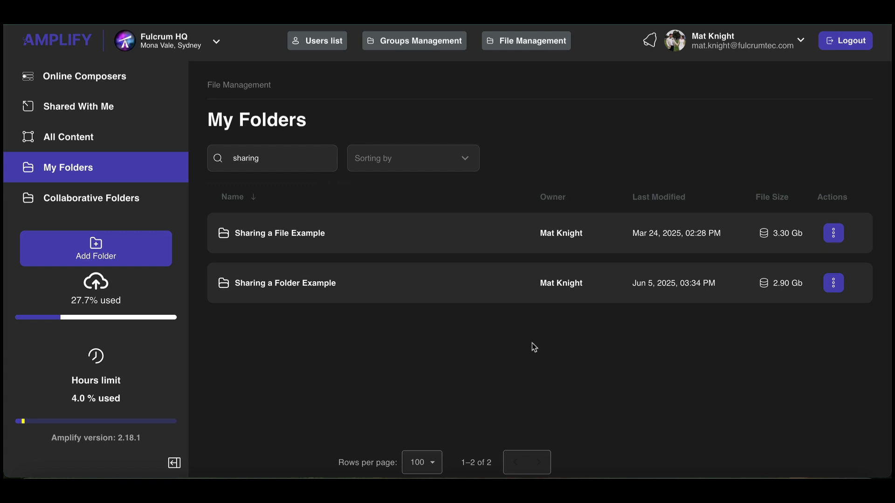
Step: Add the Sydney group to the folder's sharing settings and review its permission levels, keeping View
click(835, 286)
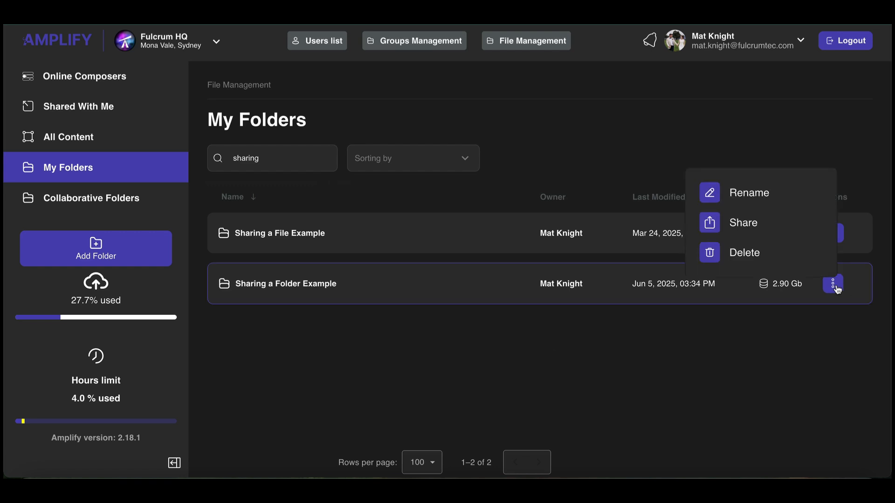
click(753, 227)
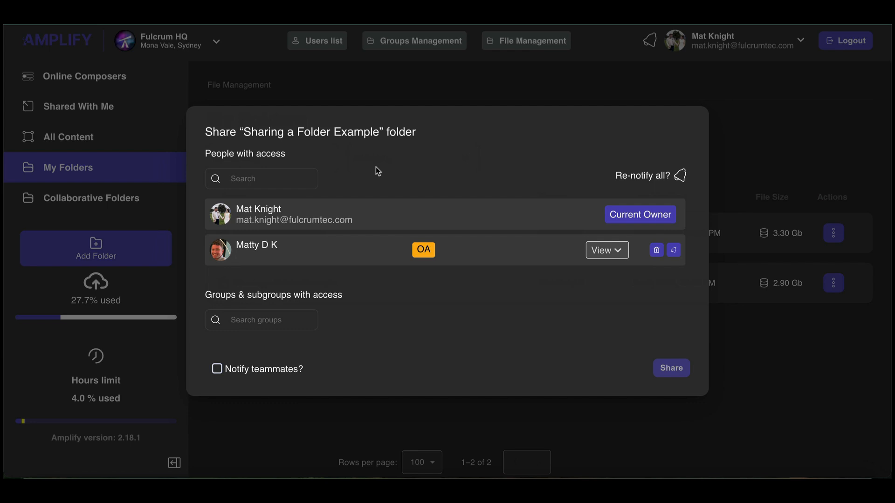
click(265, 322)
text(Syd)
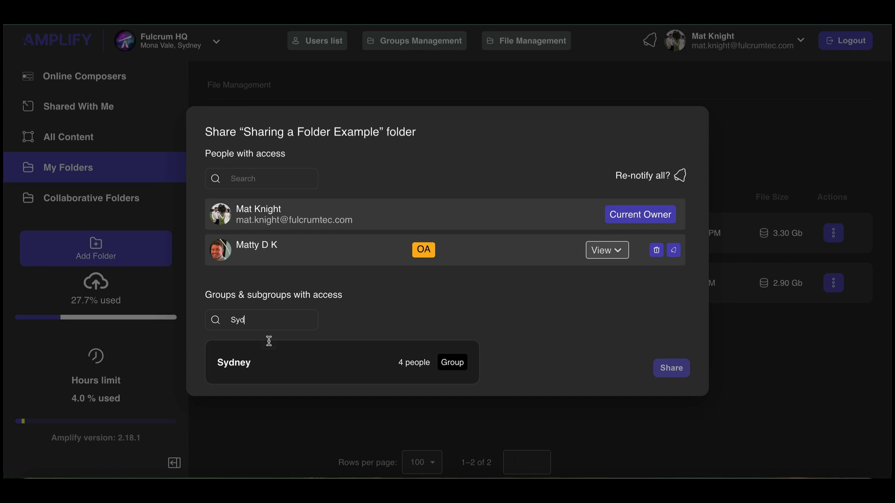
click(425, 368)
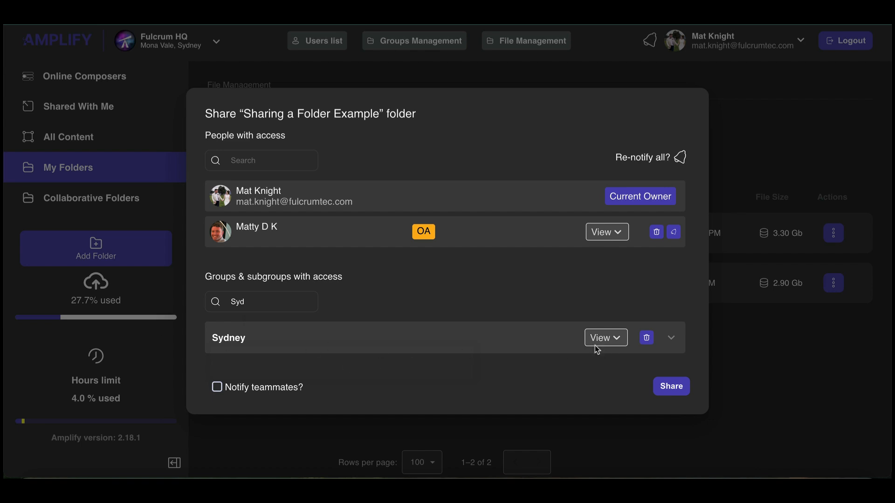
click(619, 340)
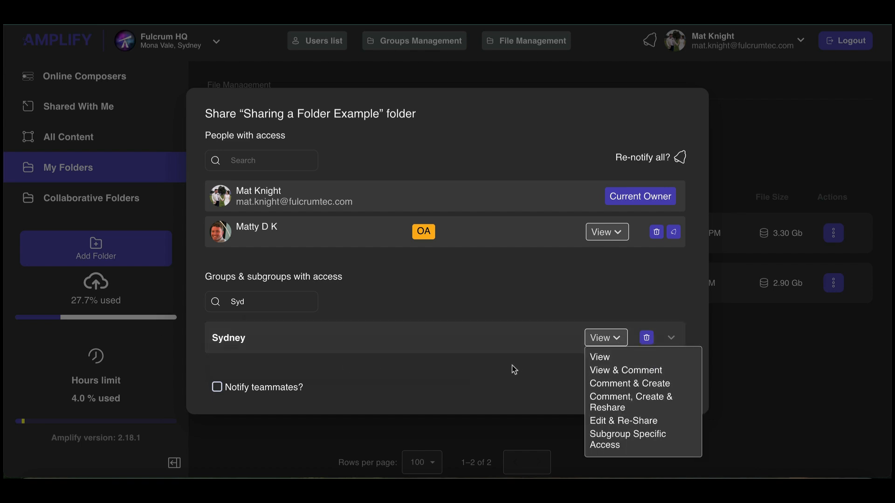
click(531, 355)
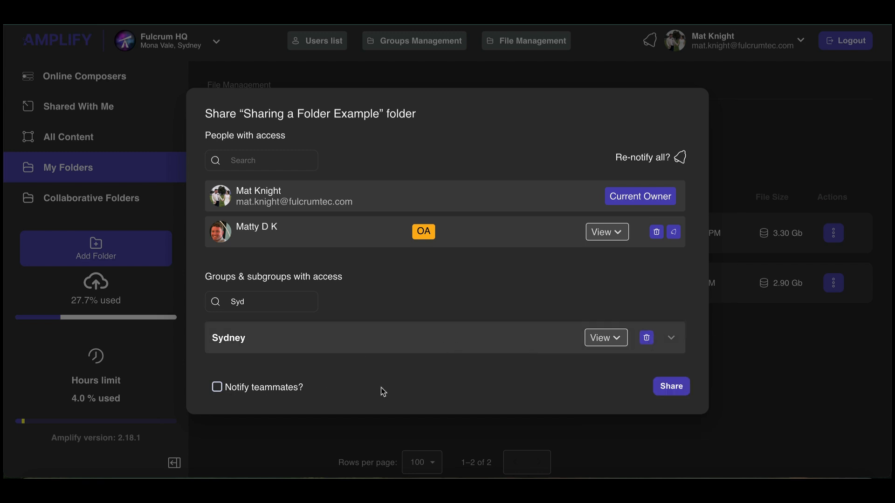
Step: Expand the Sydney group's subgroups and set Group 1's access to View & Comment
click(673, 339)
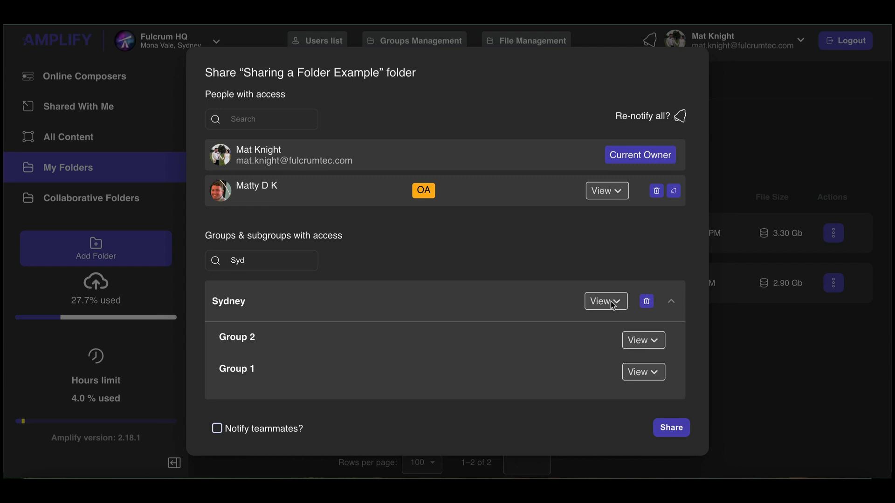
click(634, 370)
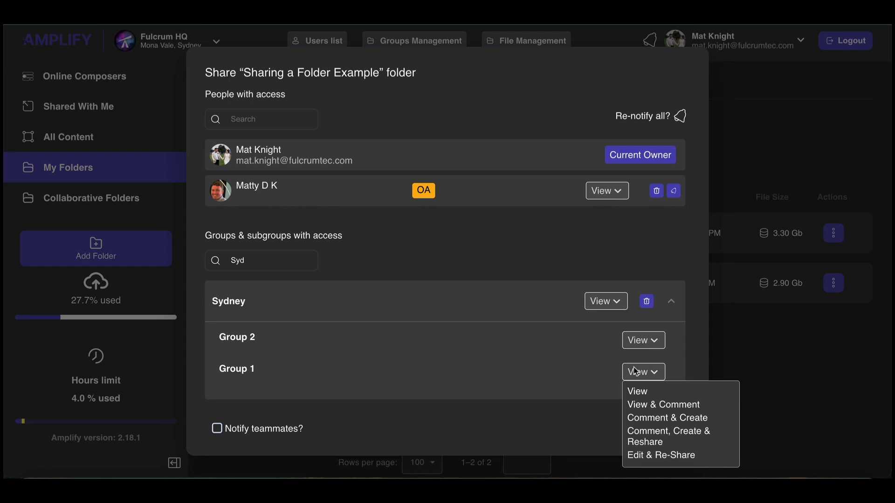
click(662, 404)
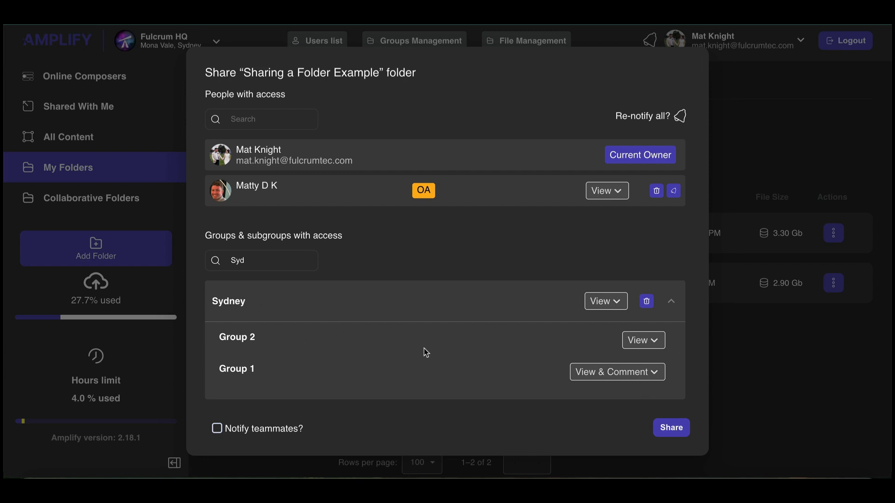
Step: Switch the Sydney group to Subgroup Specific Access with No Access for Group 1, and share the folder
click(620, 302)
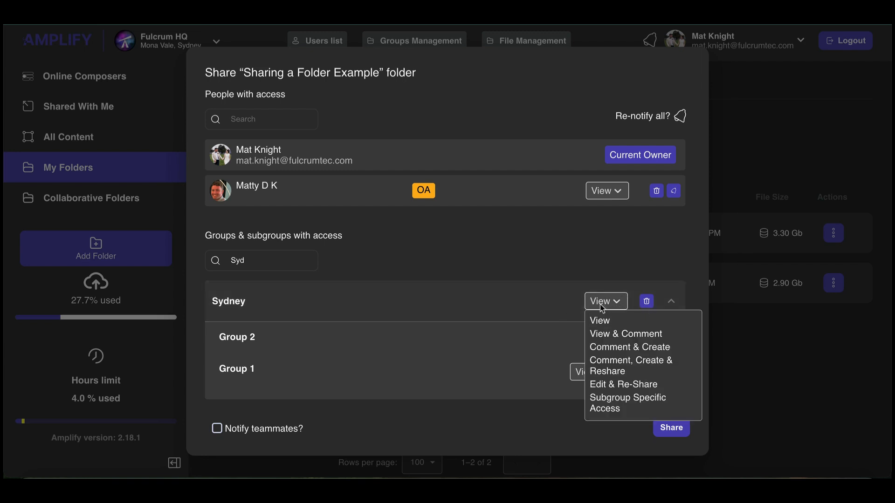
click(624, 412)
click(654, 372)
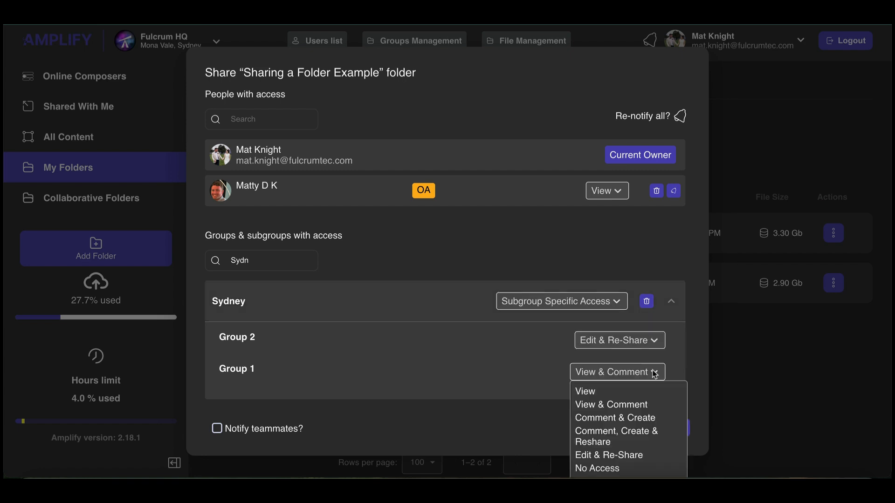
click(600, 470)
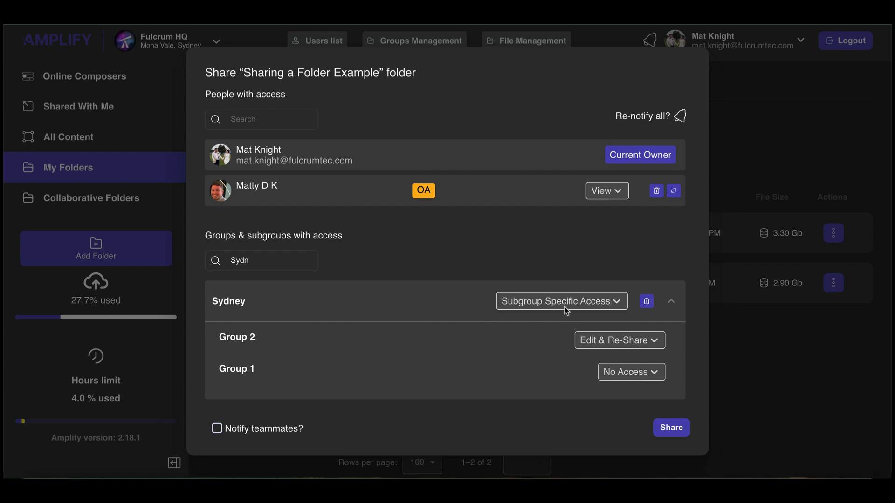
click(672, 427)
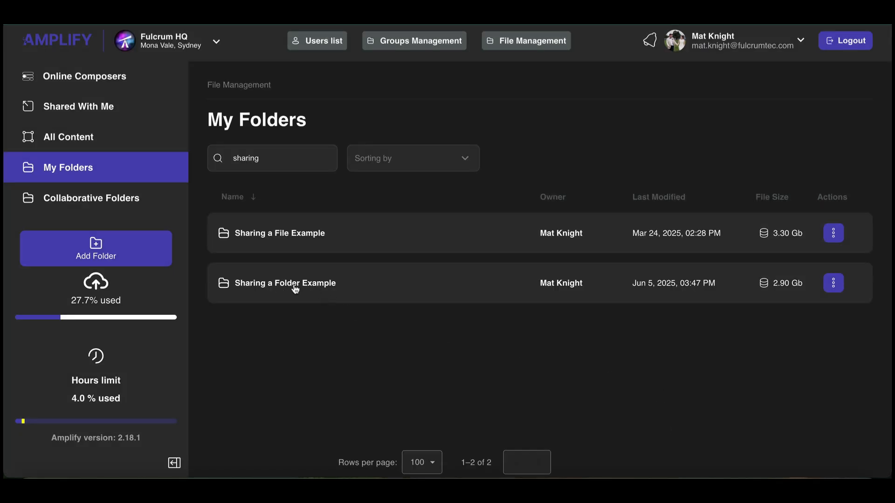
Step: Open the sharing settings of the RHI file inside the "Sharing a Folder Example" folder
click(401, 291)
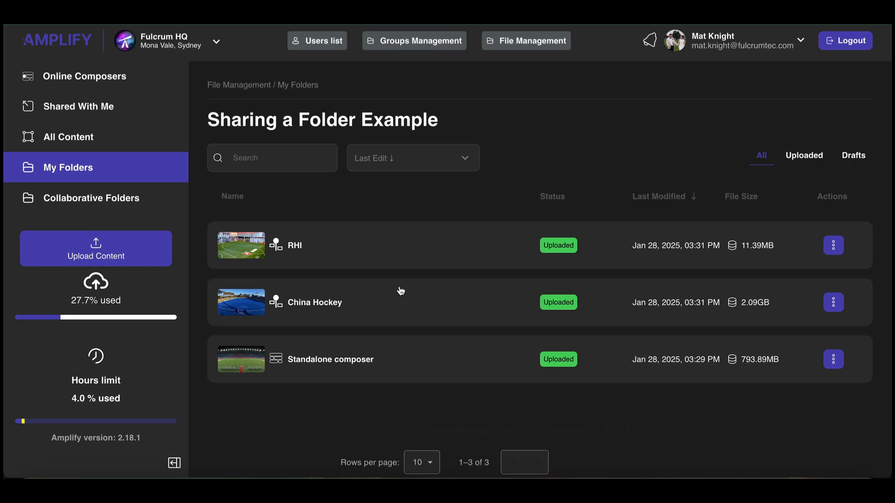
click(834, 250)
click(747, 331)
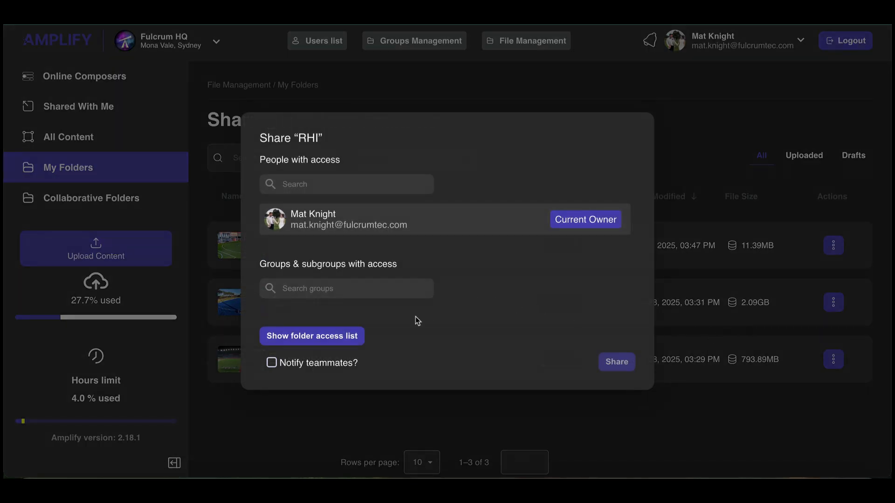
Step: Examine the folder access list for the RHI file, including the Sydney group's subgroup permissions, and hide it again
click(324, 342)
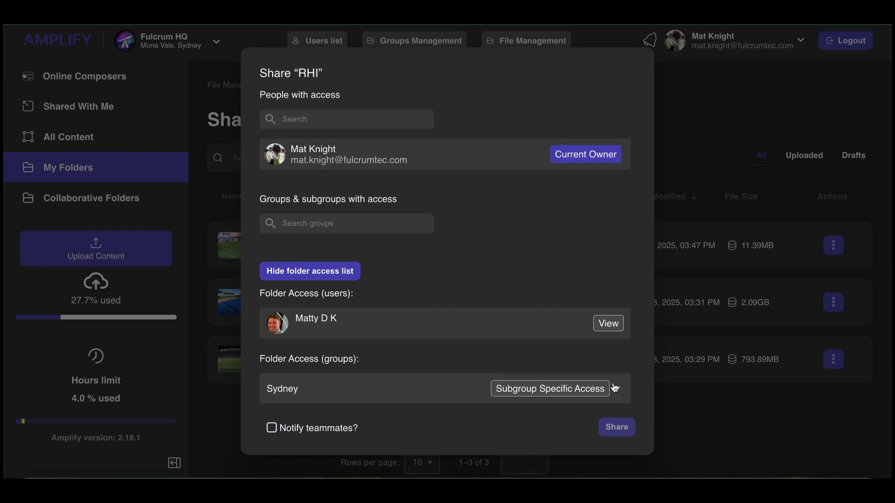
click(624, 393)
scroll(556, 382, down, 2)
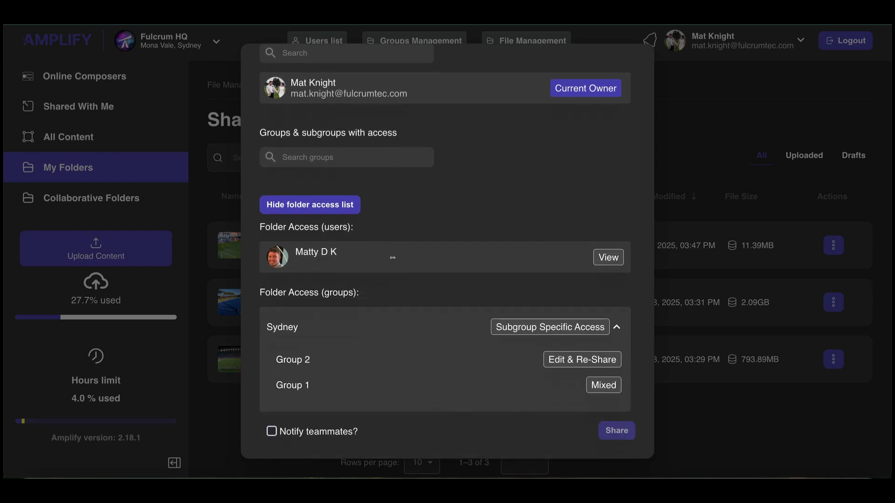
click(617, 327)
click(331, 276)
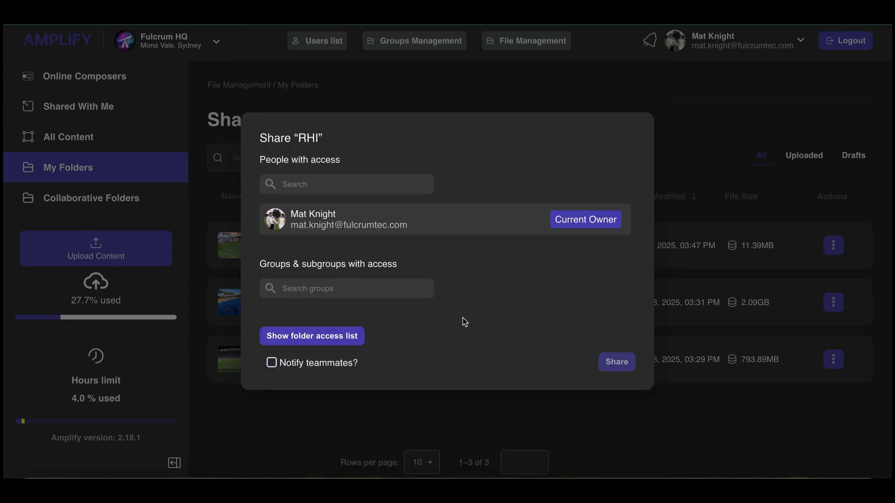